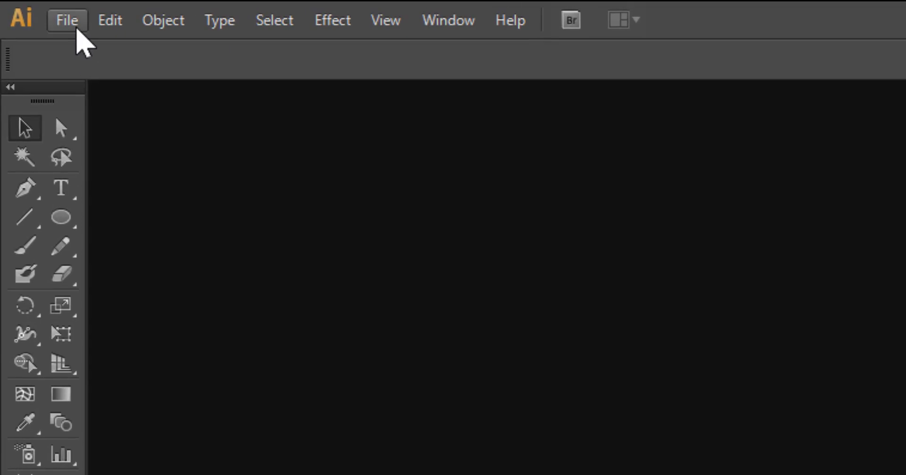
# Create a new document with the default 2000 × 2000 pt CMYK settings
pyautogui.click(73, 21)
pyautogui.click(97, 70)
pyautogui.click(507, 427)
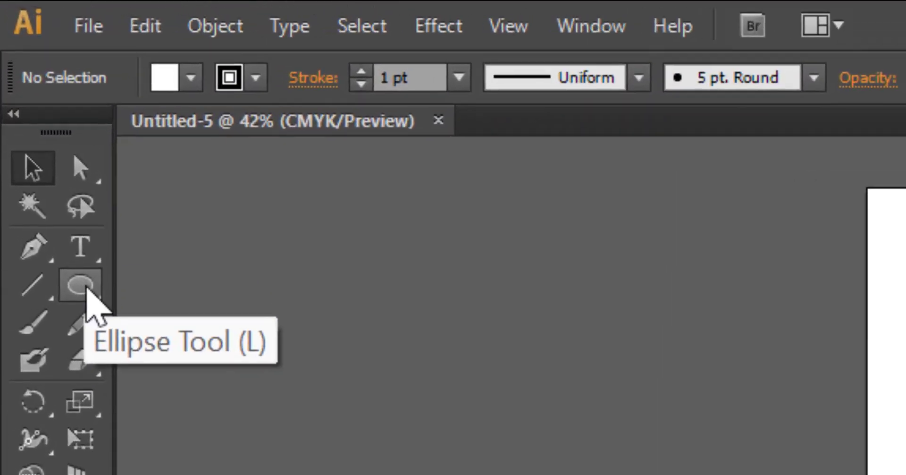
# Draw a large circle with a red fill and no stroke
pyautogui.click(86, 287)
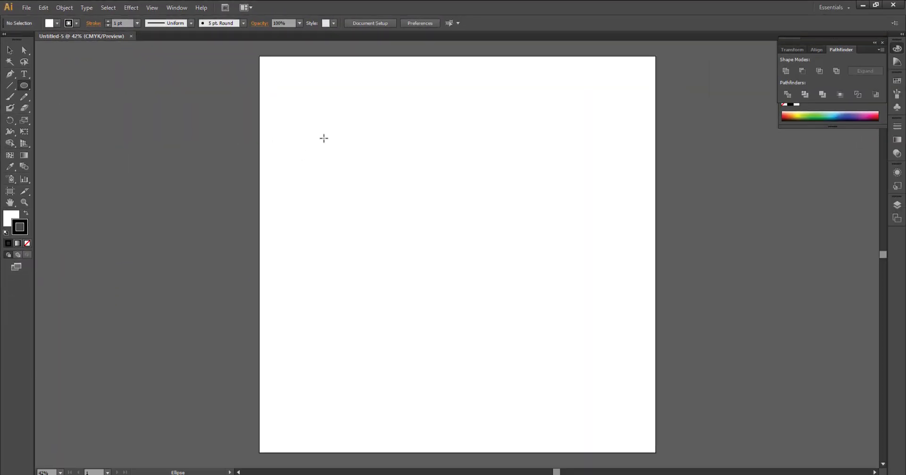
pyautogui.moveTo(323, 138); pyautogui.dragTo(593, 400)
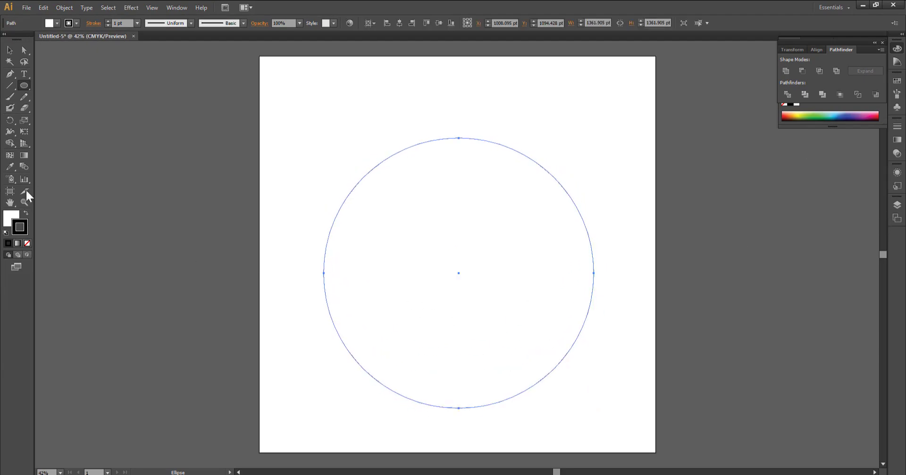
pyautogui.click(13, 215)
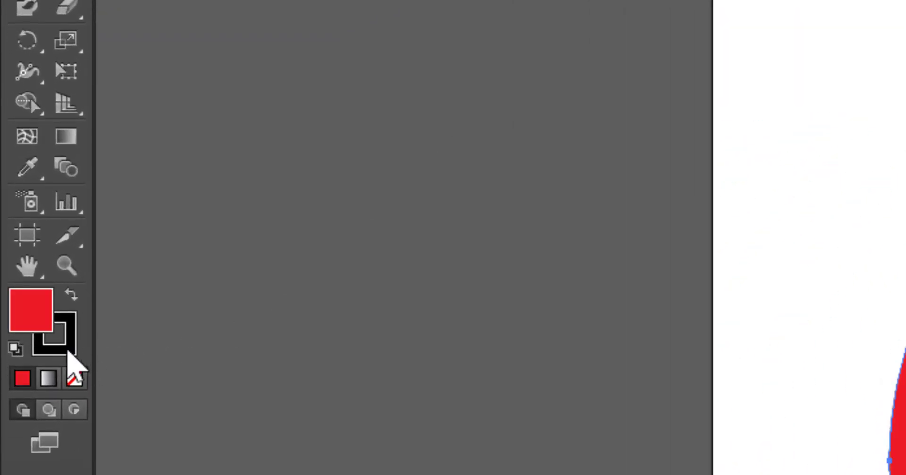
pyautogui.click(69, 352)
pyautogui.click(74, 379)
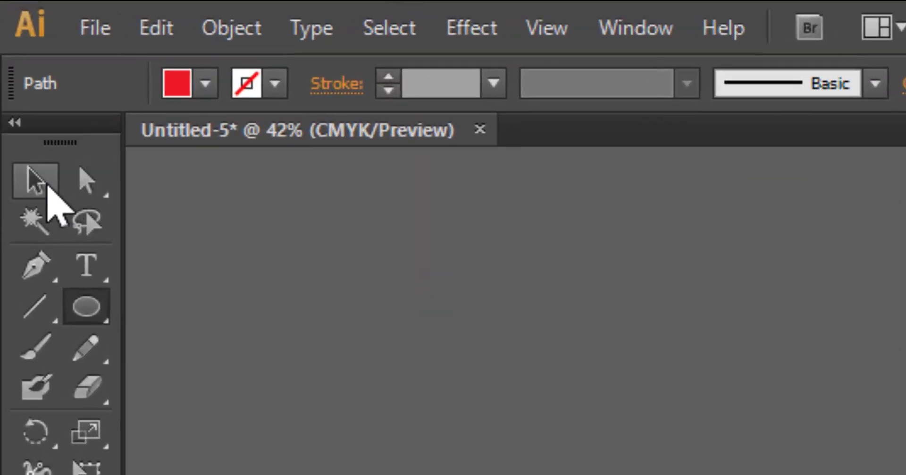
# Centre the circle horizontally and vertically on the artboard using the Align panel
pyautogui.click(16, 80)
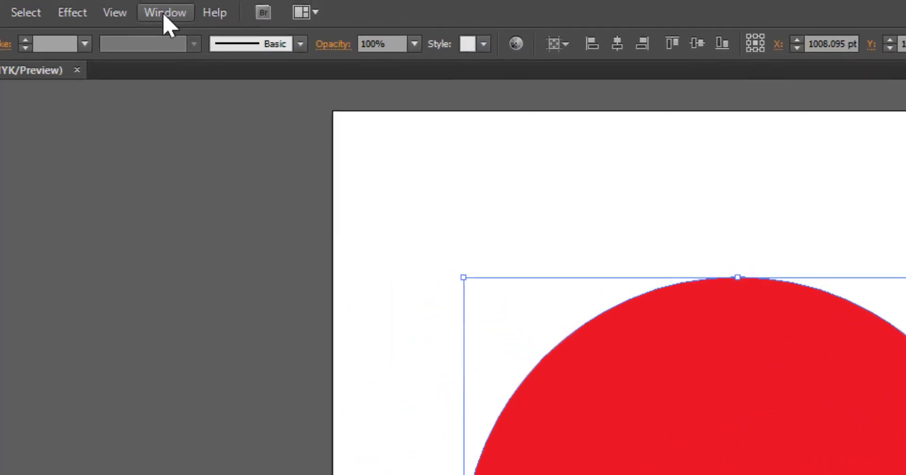
pyautogui.click(168, 17)
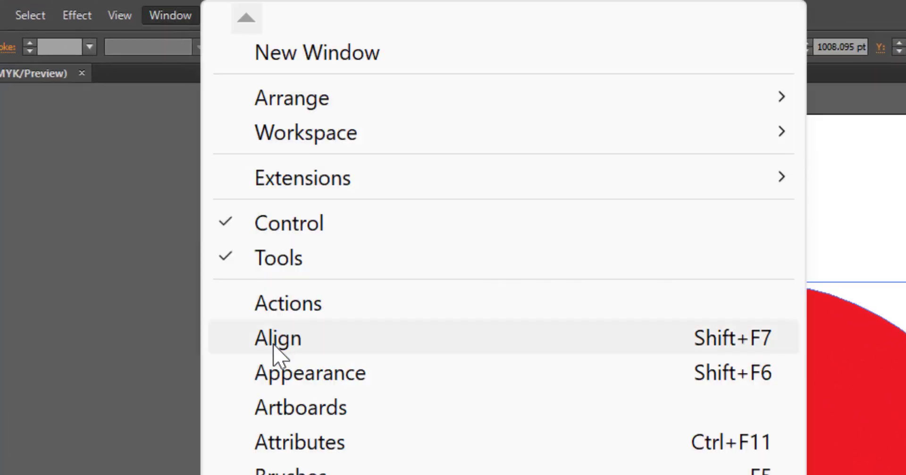
pyautogui.click(744, 347)
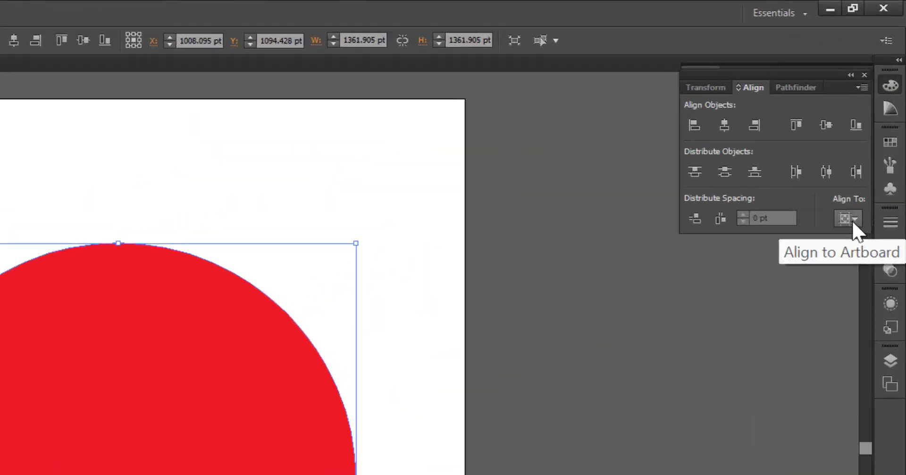
pyautogui.click(873, 125)
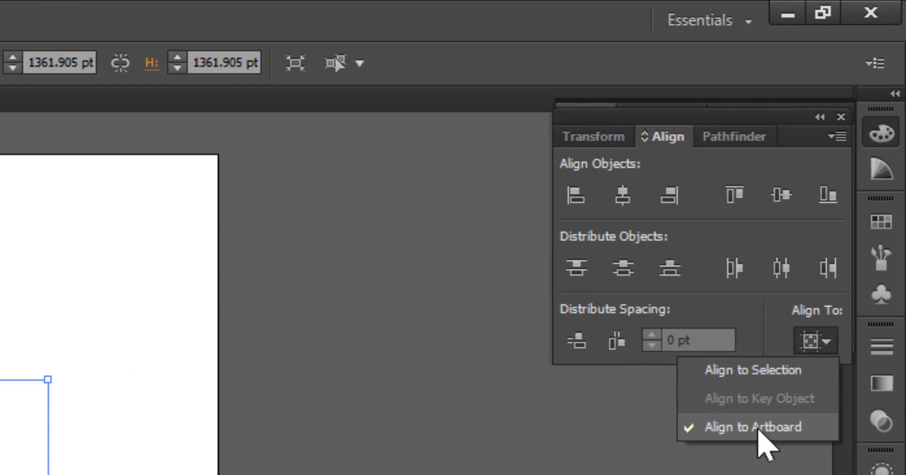
pyautogui.click(621, 195)
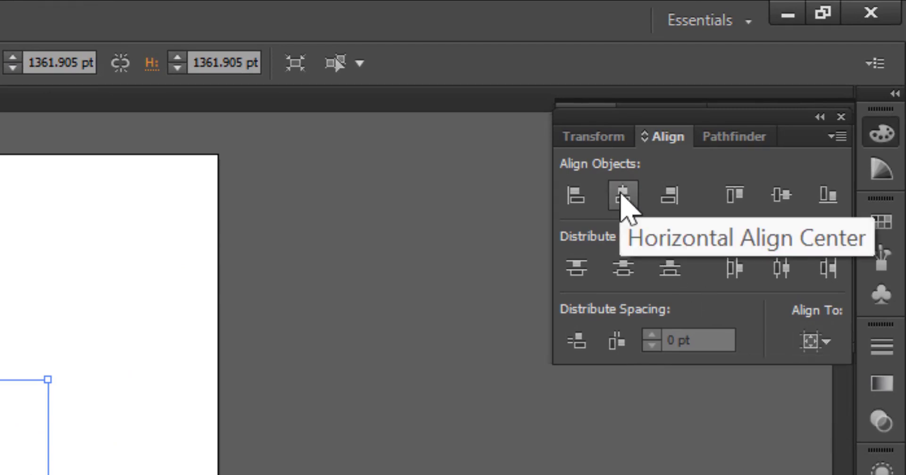
pyautogui.click(783, 194)
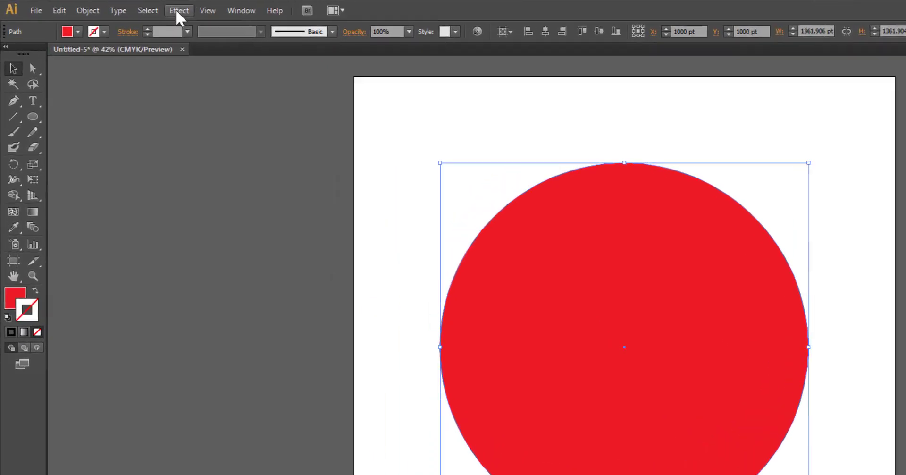
# Apply a Zig Zag effect to the red circle: relative size 4%, 4 ridges per segment, smooth points
pyautogui.click(131, 8)
pyautogui.moveTo(241, 218)
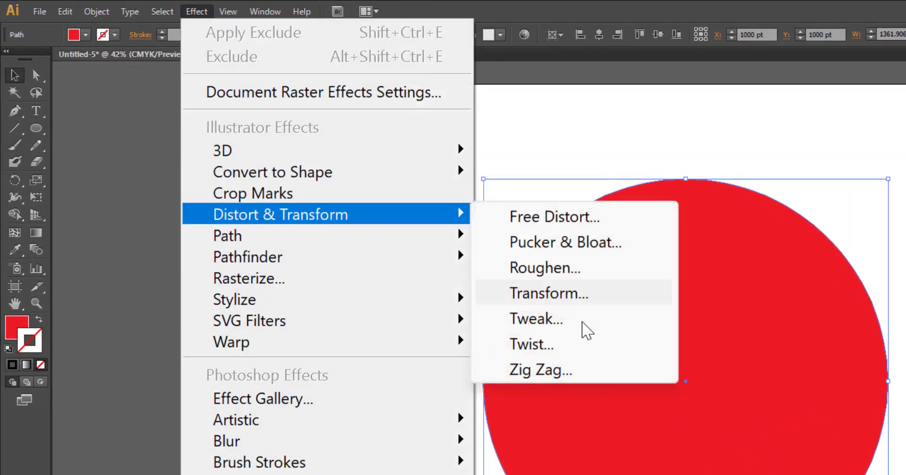
pyautogui.click(566, 379)
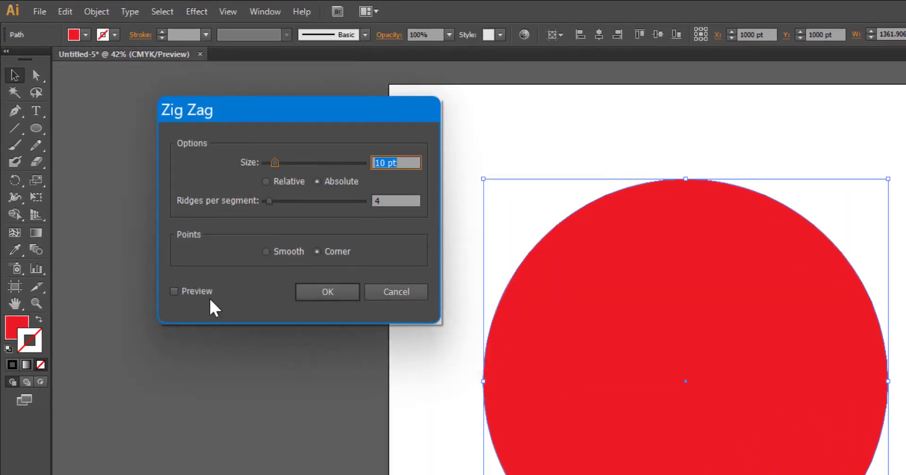
pyautogui.click(193, 295)
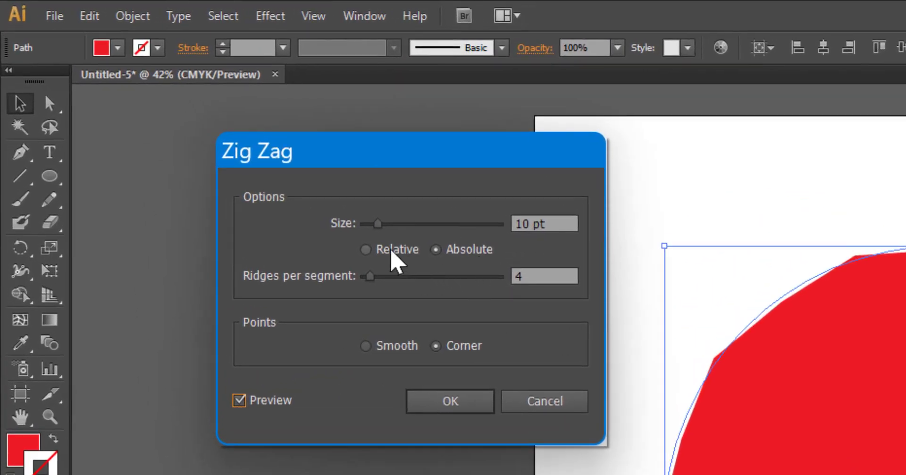
pyautogui.click(397, 260)
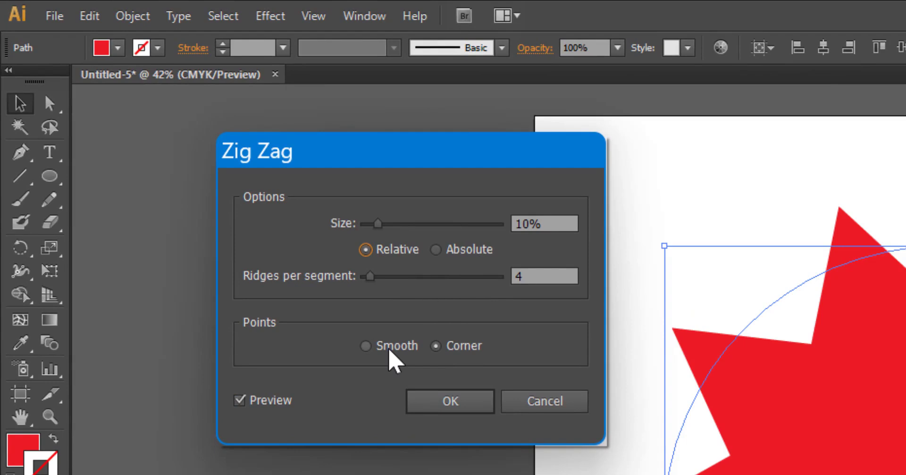
pyautogui.click(392, 349)
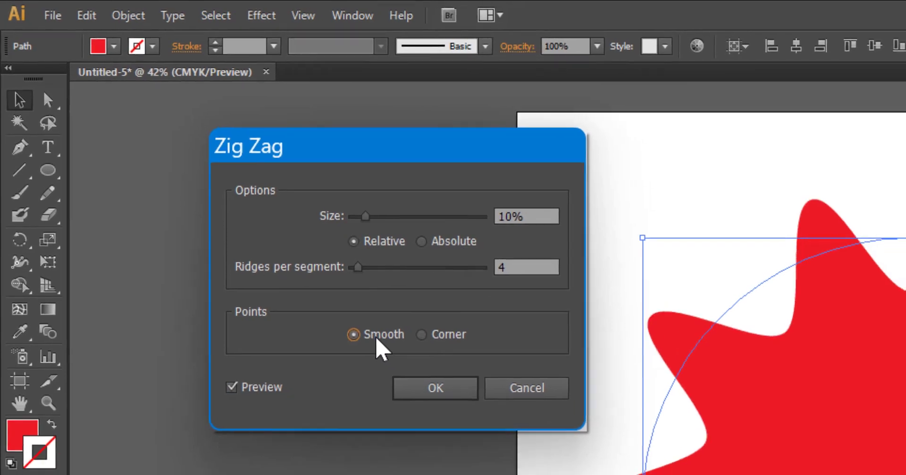
pyautogui.click(541, 215)
pyautogui.hotkey('ctrl', 'a')
pyautogui.write('4')
pyautogui.click(410, 212)
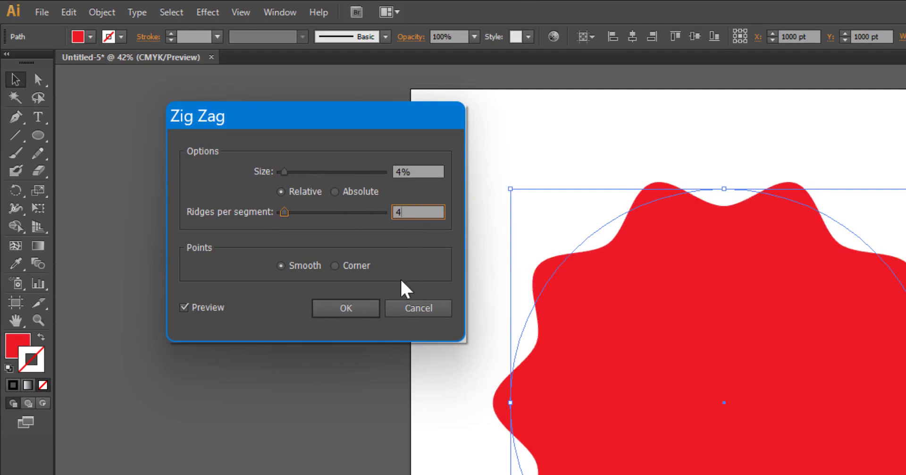
pyautogui.click(350, 309)
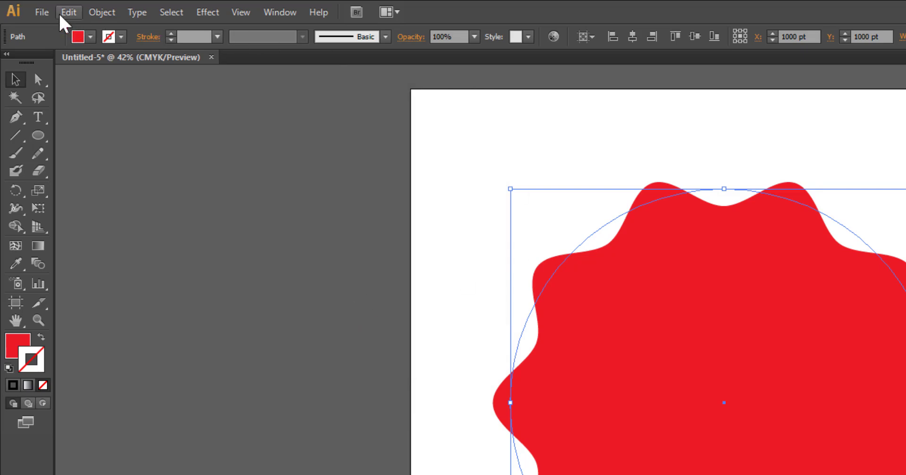
# Expand the starburst's appearance into a plain path and copy it
pyautogui.click(102, 11)
pyautogui.click(195, 277)
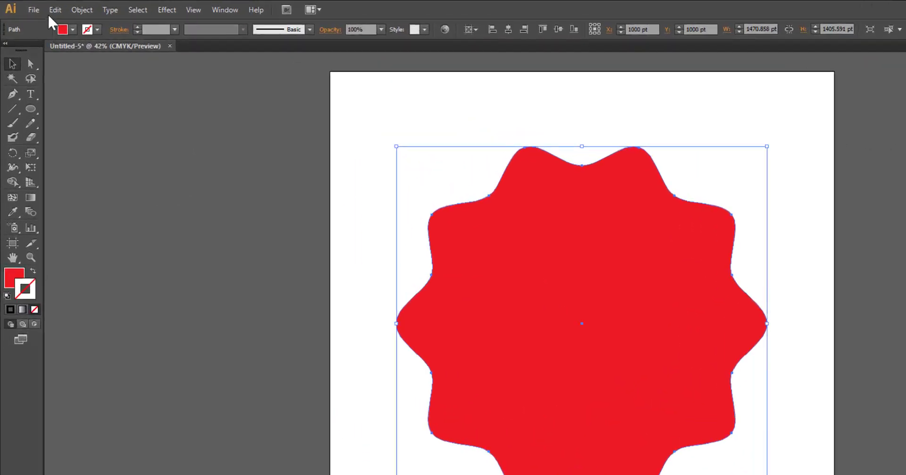
pyautogui.click(42, 10)
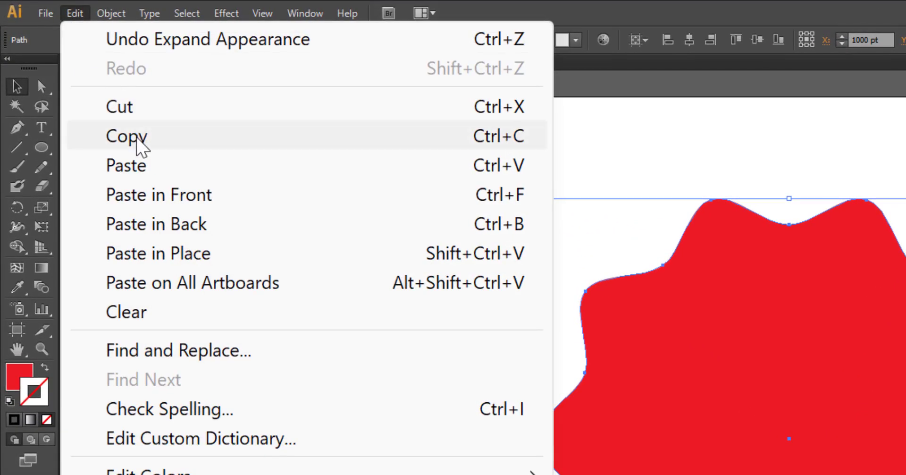
pyautogui.click(505, 141)
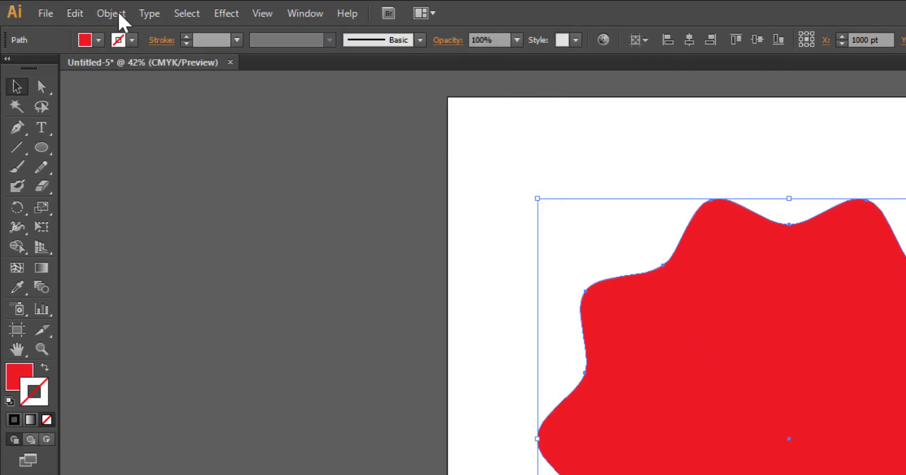
# Paste the copy in front, shrink it to about 105.5 × 100.8 pt, and select both shapes
pyautogui.click(76, 14)
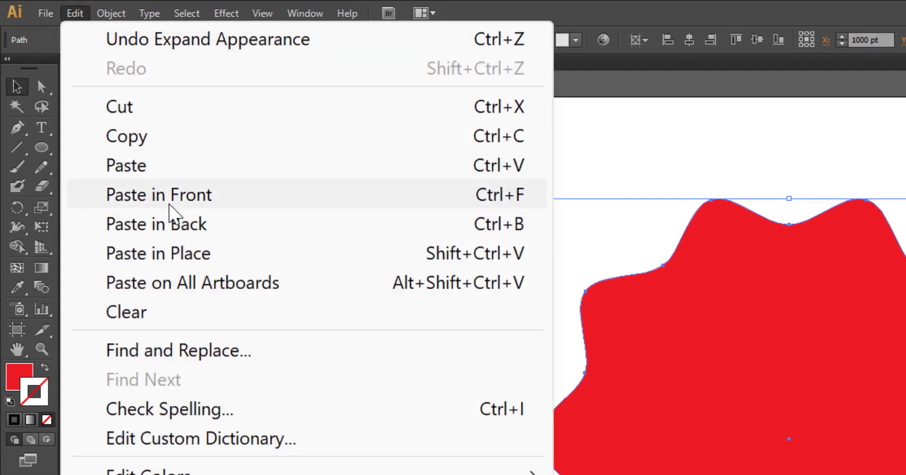
pyautogui.click(169, 199)
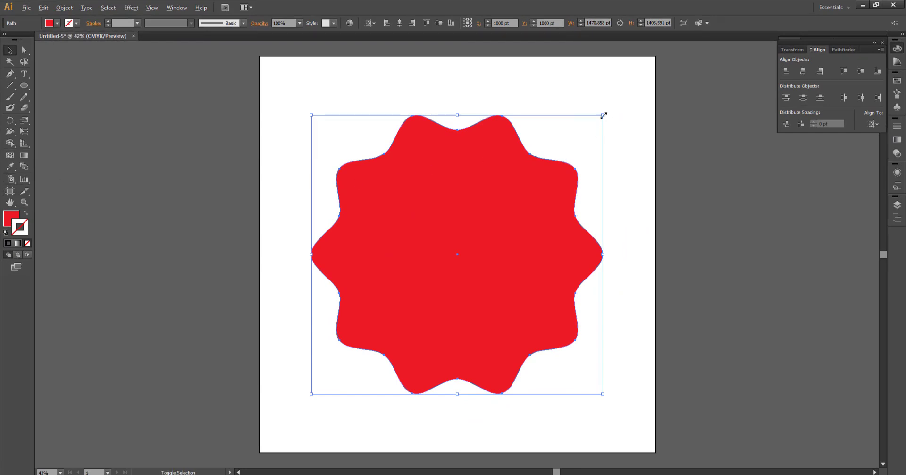
pyautogui.moveTo(603, 115); pyautogui.dragTo(468, 244)
pyautogui.moveTo(272, 91); pyautogui.dragTo(612, 440)
# Make a blend between the large and small wavy starbursts
pyautogui.click(64, 8)
pyautogui.moveTo(119, 327)
pyautogui.moveTo(259, 337)
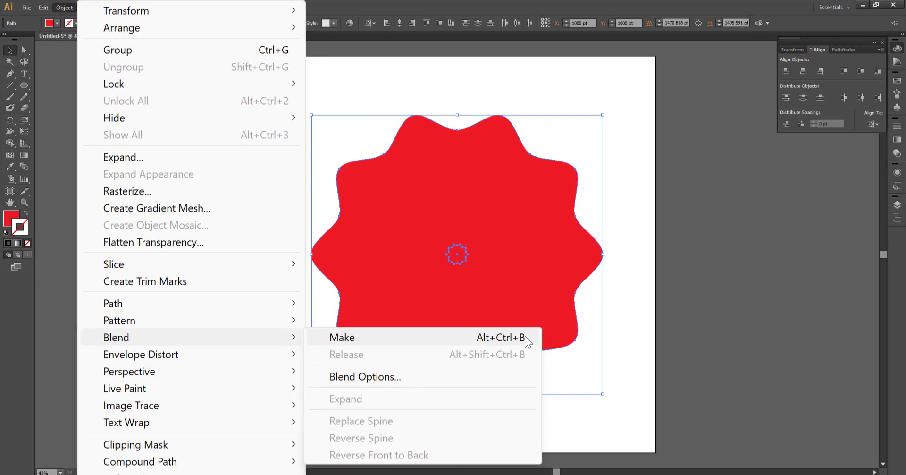
pyautogui.click(650, 293)
# Apply the Pathfinder Exclude effect to the blend, leaving a red wavy ring around a white hole
pyautogui.click(133, 8)
pyautogui.moveTo(222, 171)
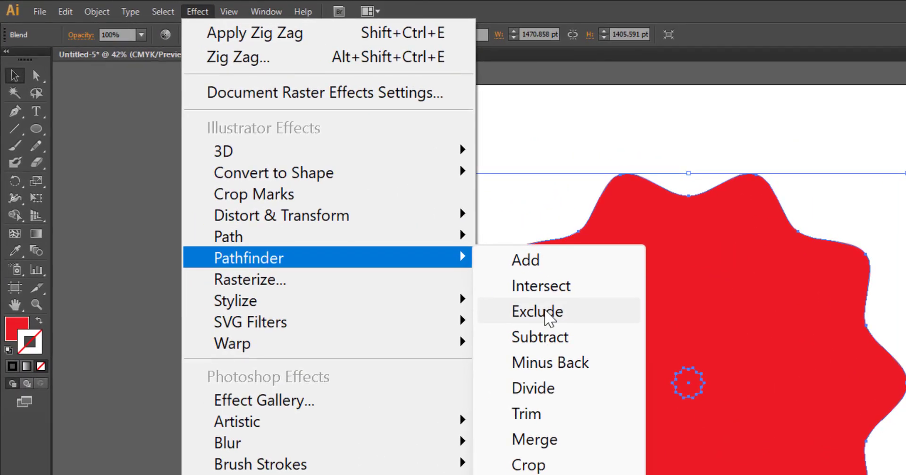
pyautogui.click(545, 311)
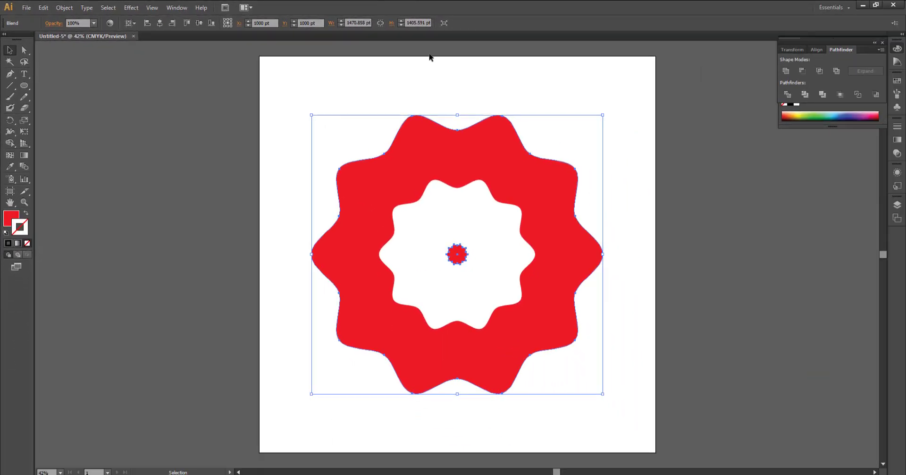
pyautogui.scroll(-2, 315, 169)
# Set the blend spacing to 20 Specified Steps, creating alternating red and white wavy rings
pyautogui.click(63, 8)
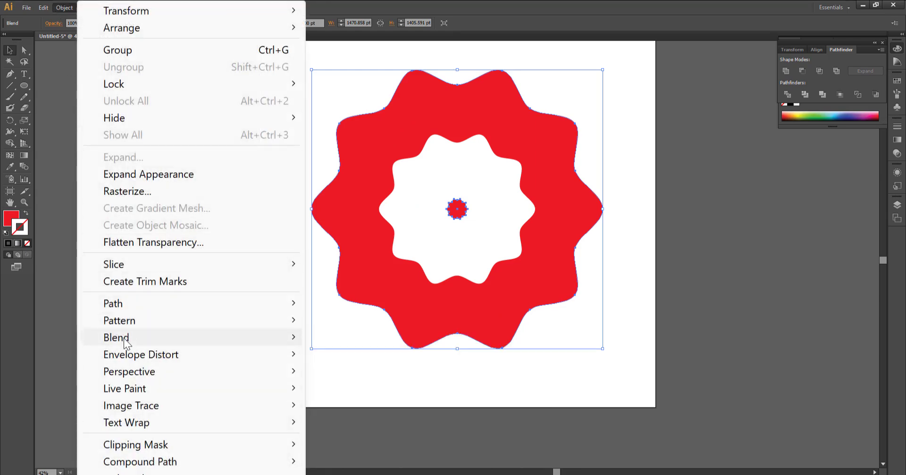
pyautogui.moveTo(125, 339)
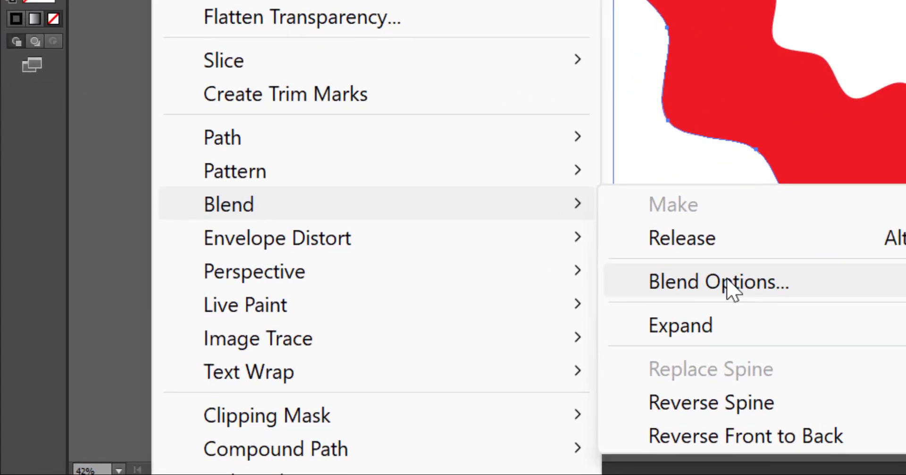
pyautogui.click(726, 279)
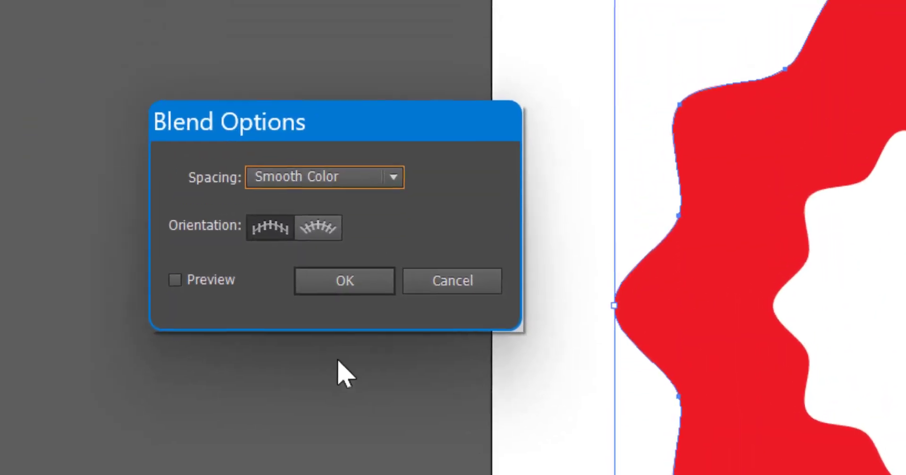
pyautogui.click(332, 219)
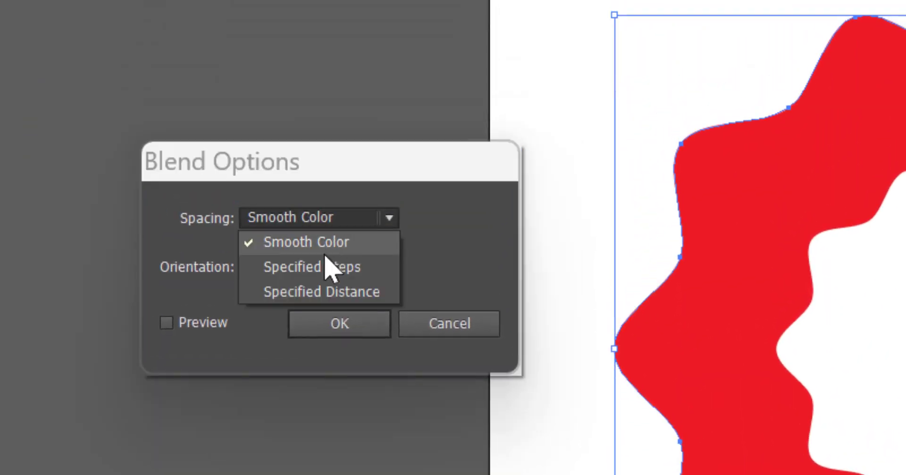
pyautogui.click(325, 257)
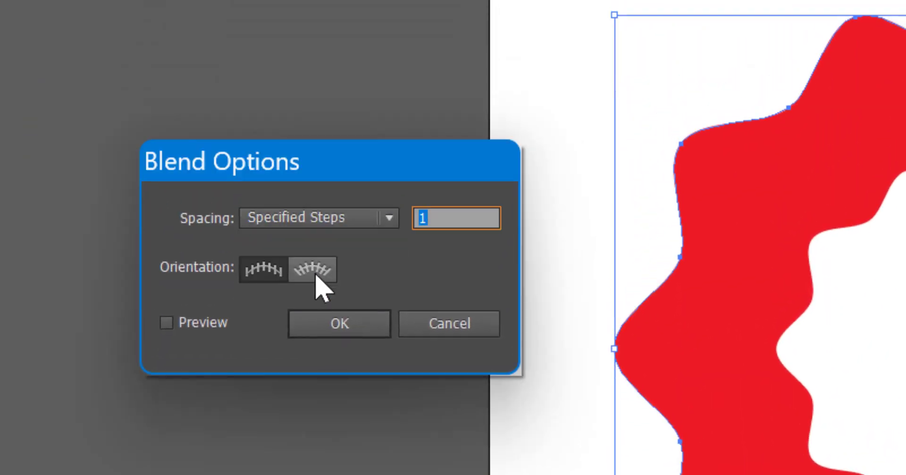
pyautogui.click(199, 325)
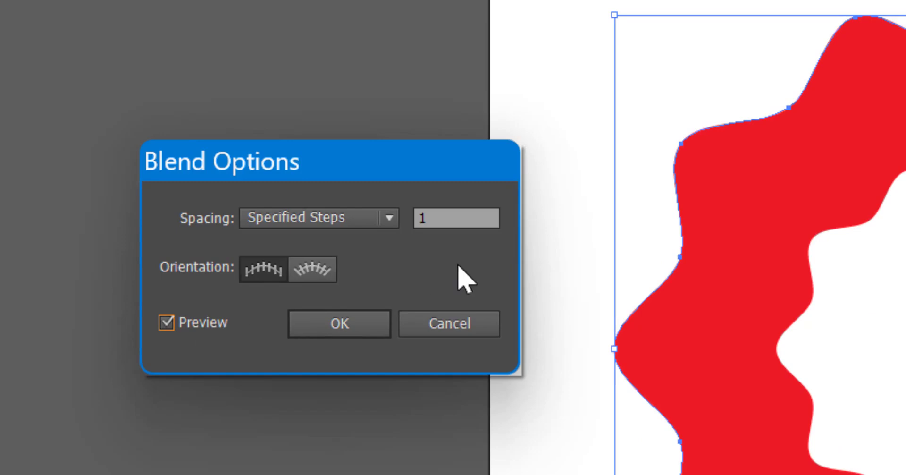
pyautogui.click(449, 223)
pyautogui.press('Up')
pyautogui.press('Up')
pyautogui.press('Up')
pyautogui.press('Up')
pyautogui.press('Up')
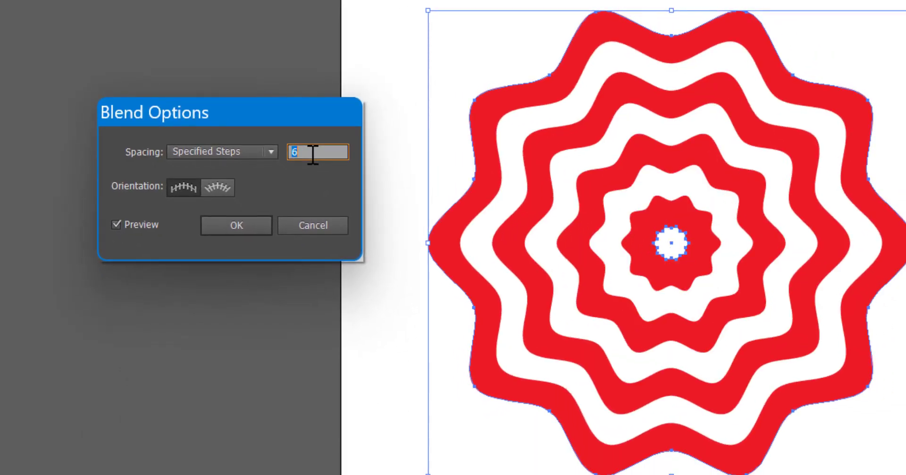
pyautogui.press('Up')
pyautogui.press('Up')
pyautogui.press('Up')
pyautogui.press('Up')
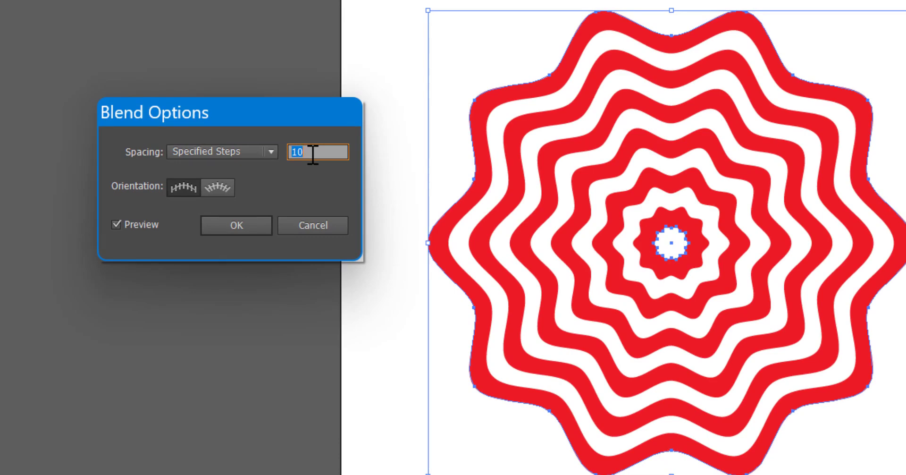
pyautogui.press('Up')
pyautogui.press('Up')
pyautogui.press('Up')
pyautogui.press('Up')
pyautogui.press('Up')
pyautogui.press('Up')
pyautogui.press('Up')
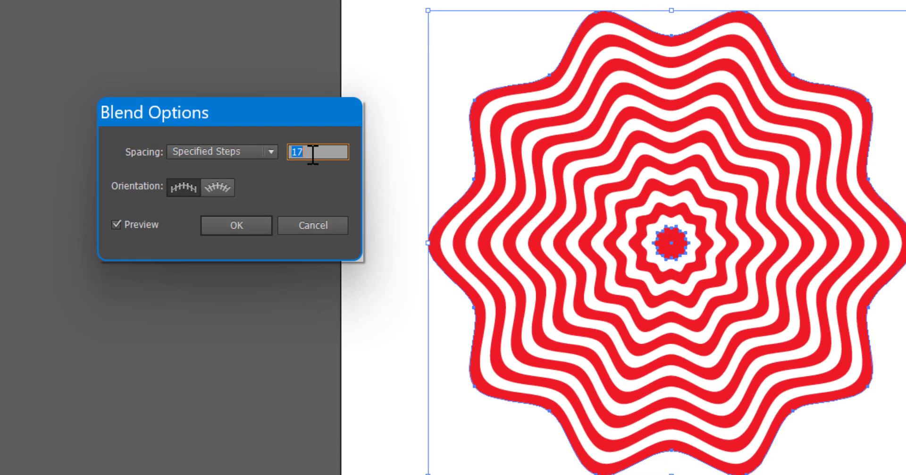
pyautogui.press('Up')
pyautogui.press('Up')
pyautogui.press('Up')
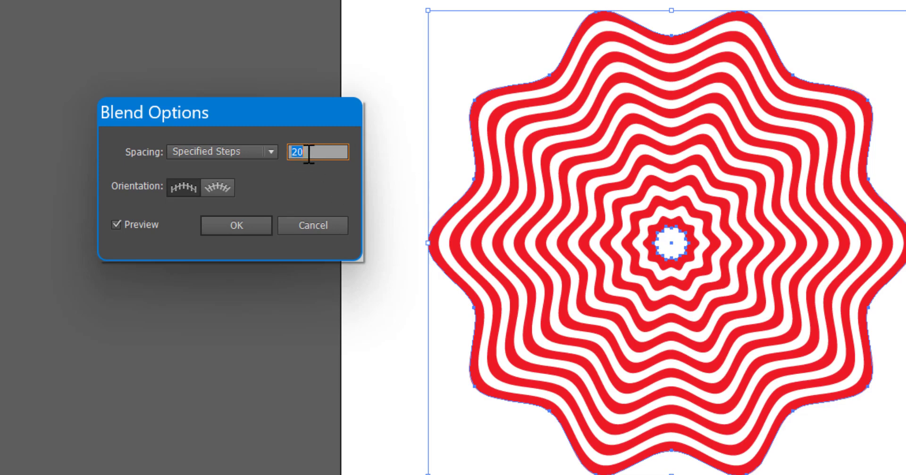
pyautogui.click(236, 225)
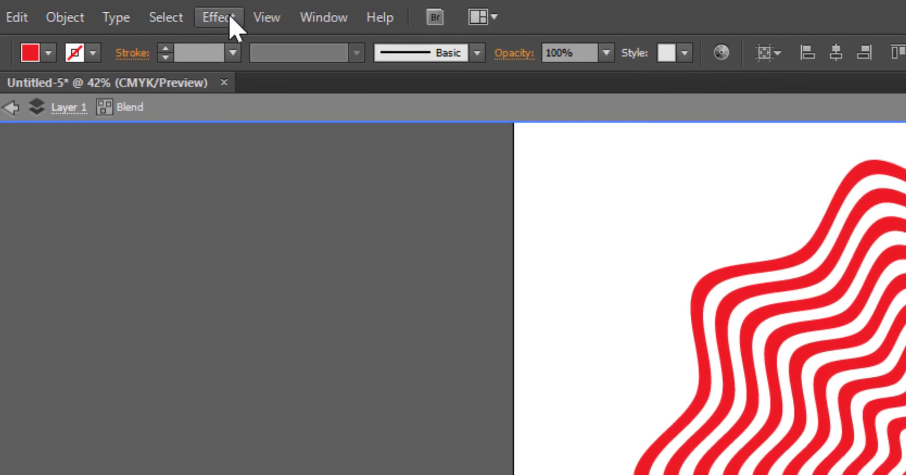
# Apply a Transform effect rotating the innermost wavy shape by 56°
pyautogui.click(231, 18)
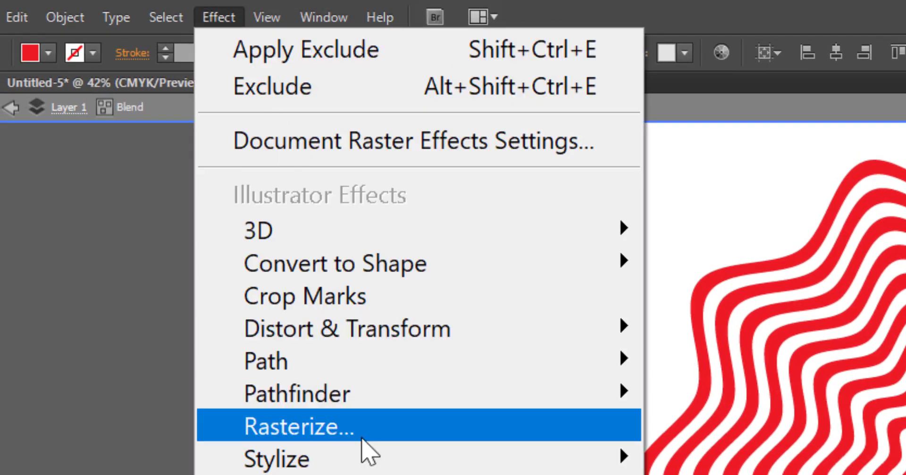
pyautogui.moveTo(370, 338)
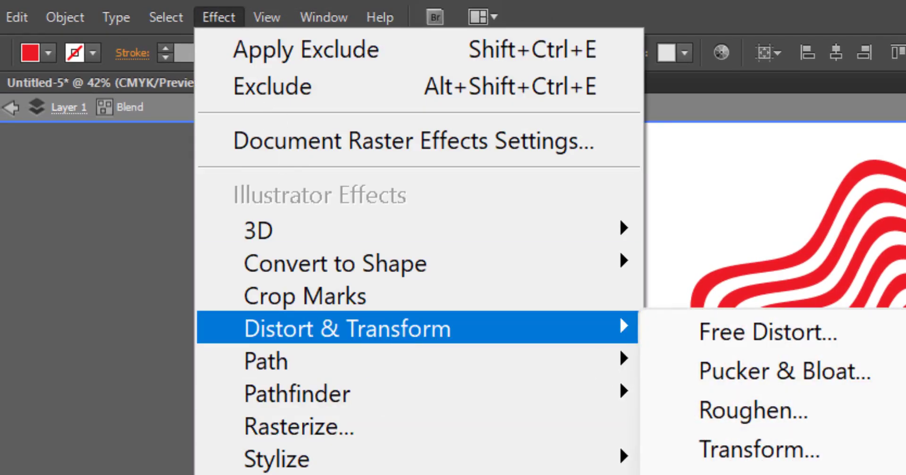
pyautogui.click(759, 453)
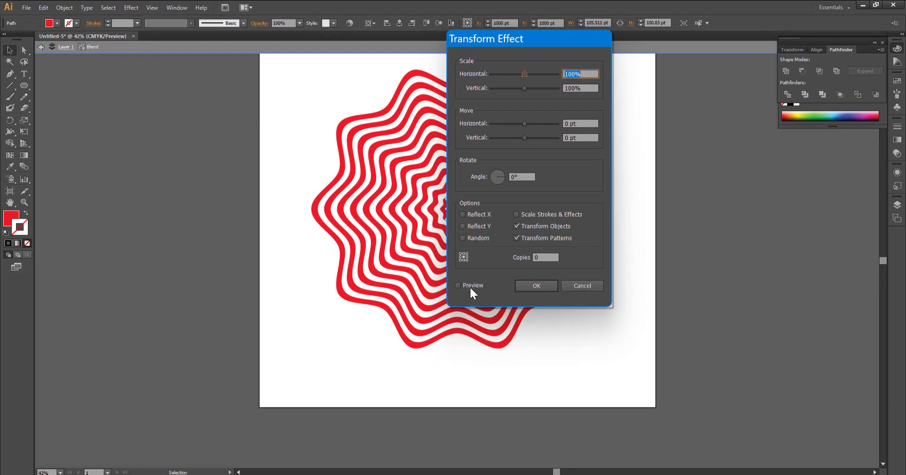
pyautogui.click(470, 287)
pyautogui.moveTo(560, 43); pyautogui.dragTo(252, 100)
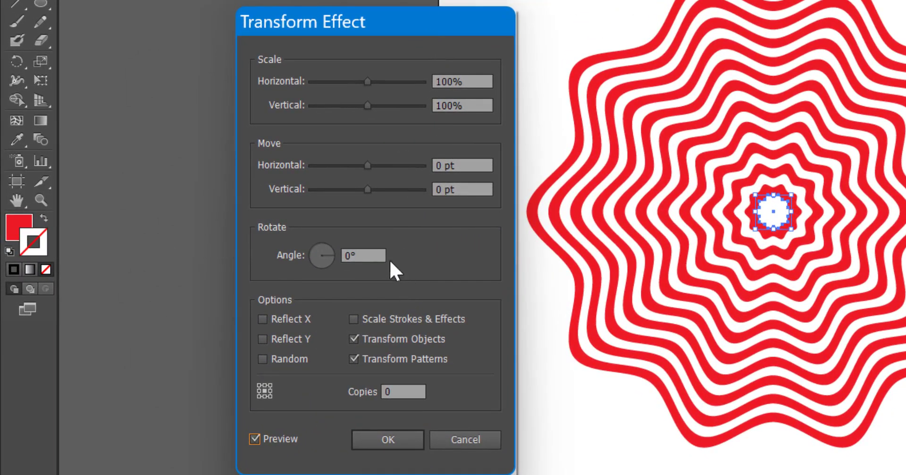
pyautogui.click(375, 257)
pyautogui.press('Up')
pyautogui.press('Up')
pyautogui.press('Up')
pyautogui.press('Up')
pyautogui.press('Up')
pyautogui.press('Up')
pyautogui.press('Up')
pyautogui.press('Up')
pyautogui.press('Up')
pyautogui.press('Up')
pyautogui.press('Up')
pyautogui.press('Up')
pyautogui.press('Up')
pyautogui.press('Up')
pyautogui.press('Up')
pyautogui.press('Up')
pyautogui.press('Up')
pyautogui.press('Up')
pyautogui.press('Up')
pyautogui.press('Up')
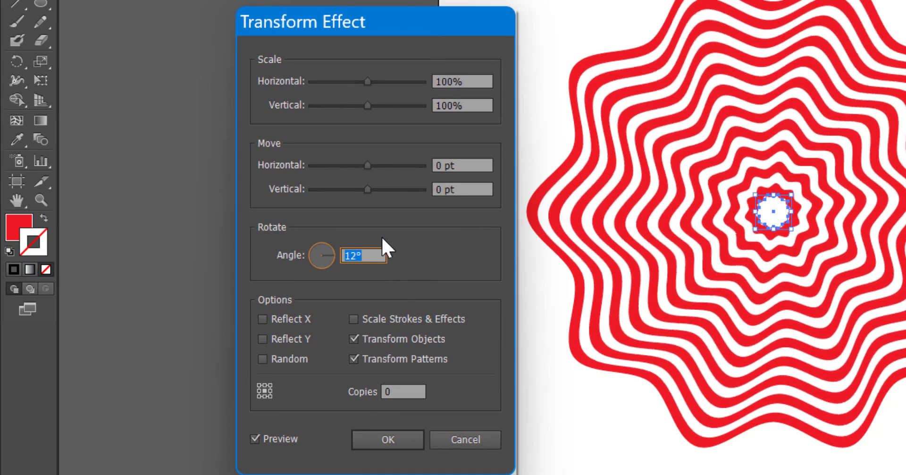
pyautogui.press('Up')
pyautogui.press('Up')
pyautogui.press('Up')
pyautogui.press('Up')
pyautogui.press('Up')
pyautogui.press('Up')
pyautogui.press('Up')
pyautogui.press('Up')
pyautogui.press('Up')
pyautogui.press('Up')
pyautogui.press('Up')
pyautogui.press('Up')
pyautogui.press('Up')
pyautogui.press('Up')
pyautogui.press('Up')
pyautogui.press('Up')
pyautogui.press('Up')
pyautogui.press('Up')
pyautogui.press('Up')
pyautogui.press('Up')
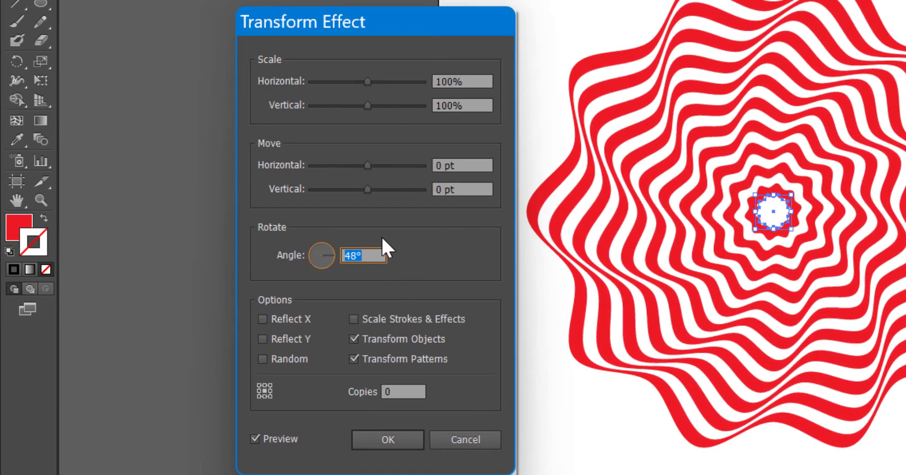
pyautogui.press('Up')
pyautogui.press('Up')
pyautogui.press('Up')
pyautogui.press('Up')
pyautogui.press('Up')
pyautogui.press('Up')
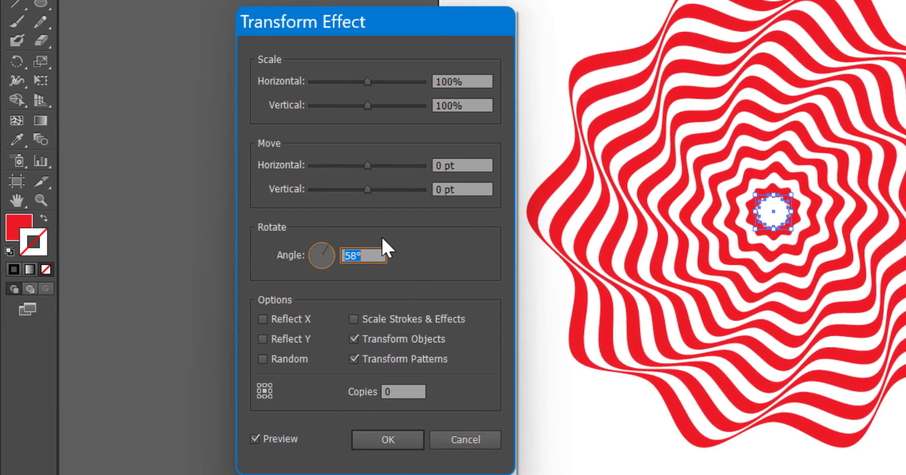
pyautogui.press('Down')
pyautogui.press('Down')
pyautogui.press('Down')
pyautogui.press('Down')
pyautogui.press('Down')
pyautogui.press('Down')
pyautogui.press('Down')
pyautogui.press('Down')
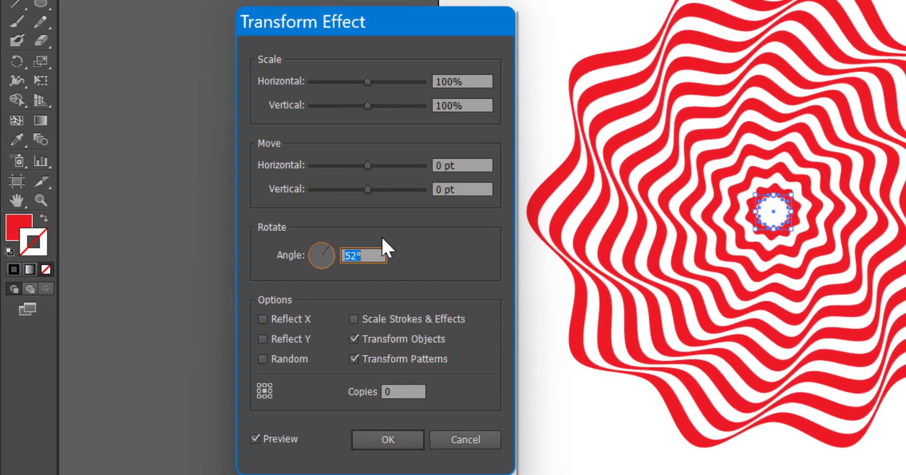
pyautogui.press('Down')
pyautogui.press('Down')
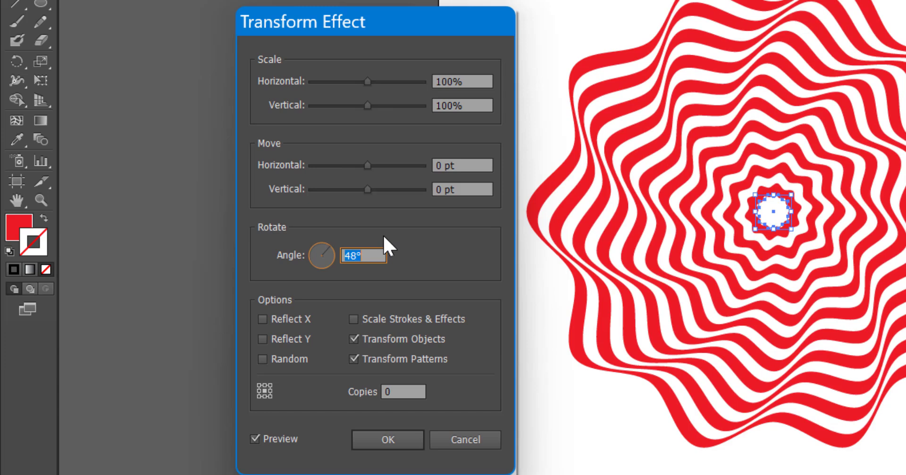
pyautogui.press('Up')
pyautogui.press('Up')
pyautogui.press('Up')
pyautogui.press('Up')
pyautogui.press('Up')
pyautogui.press('Up')
pyautogui.press('Up')
pyautogui.press('Up')
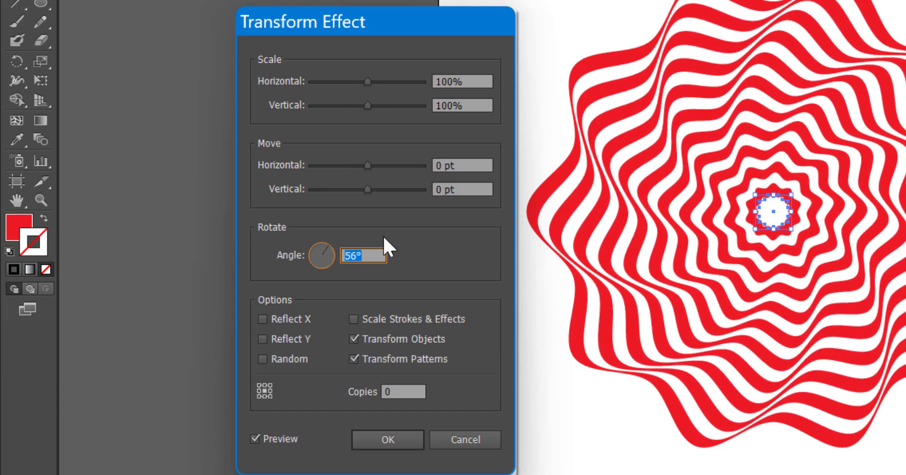
pyautogui.click(384, 436)
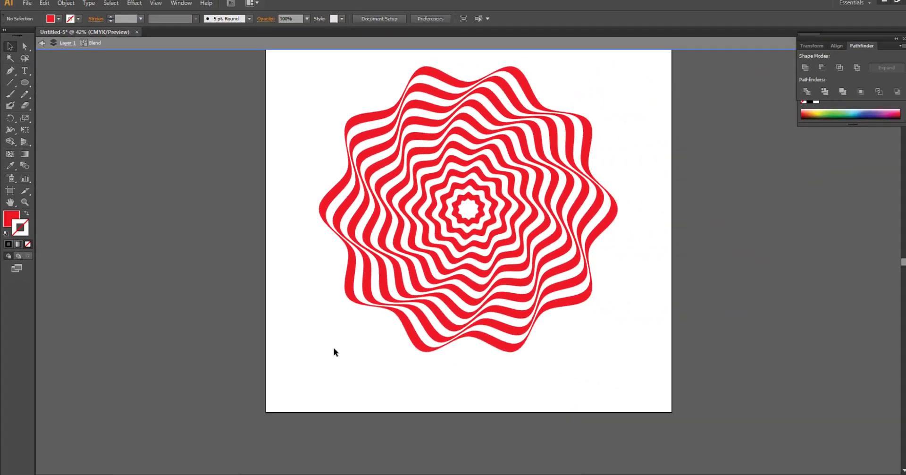
pyautogui.click(572, 404)
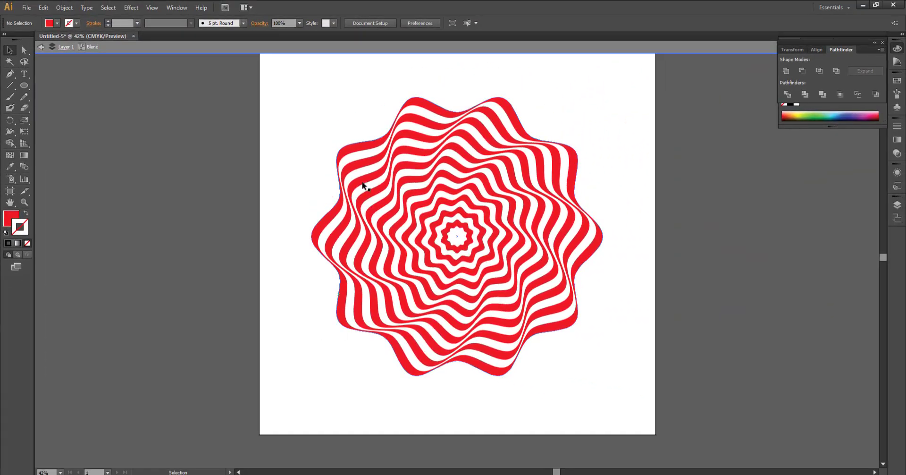